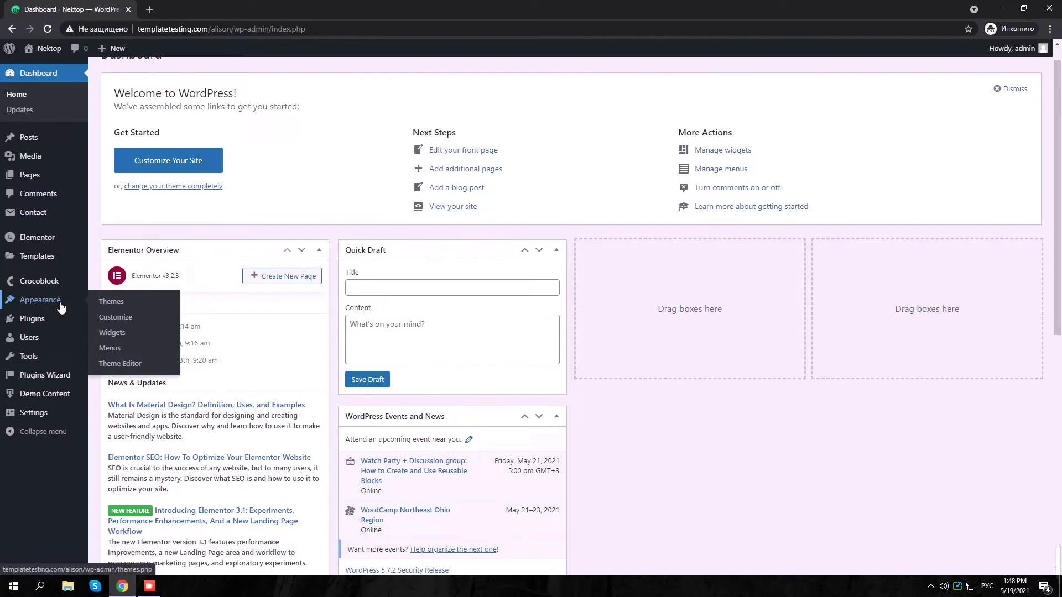
left_click(112, 310)
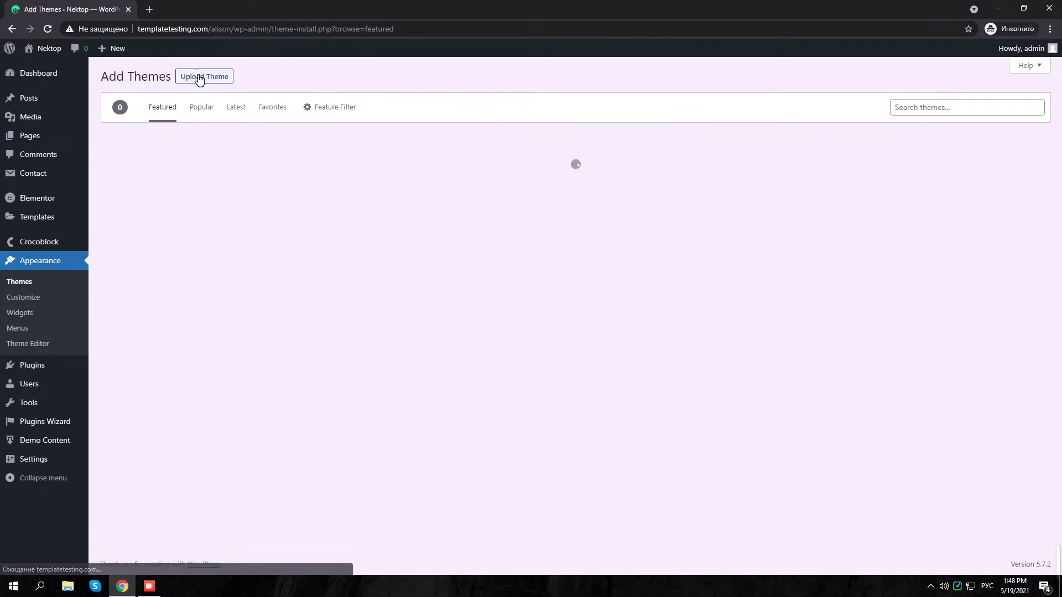
left_click(185, 83)
left_click(504, 176)
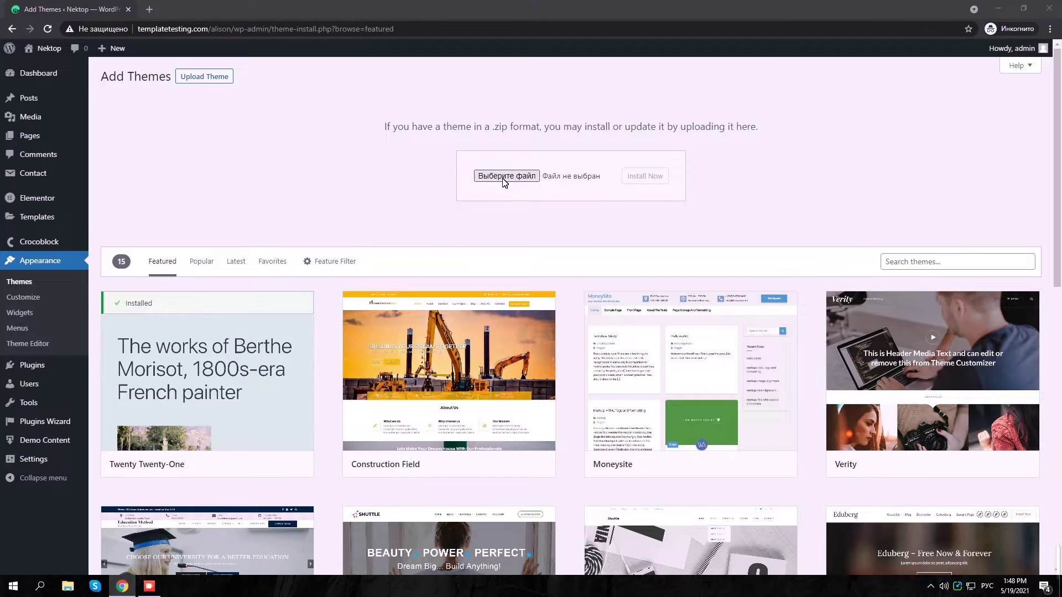
left_click(231, 264)
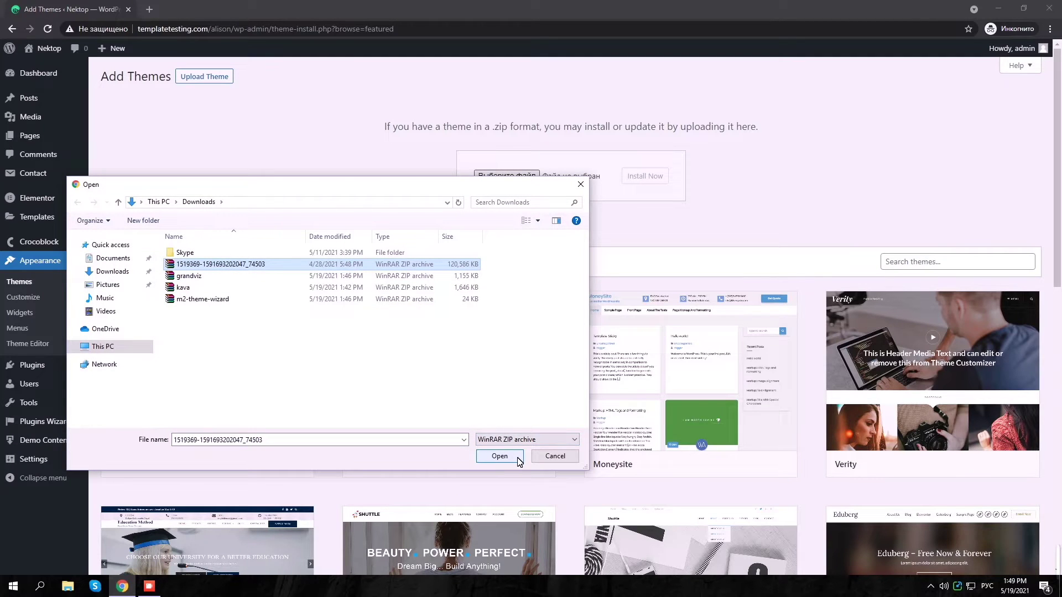
left_click(500, 456)
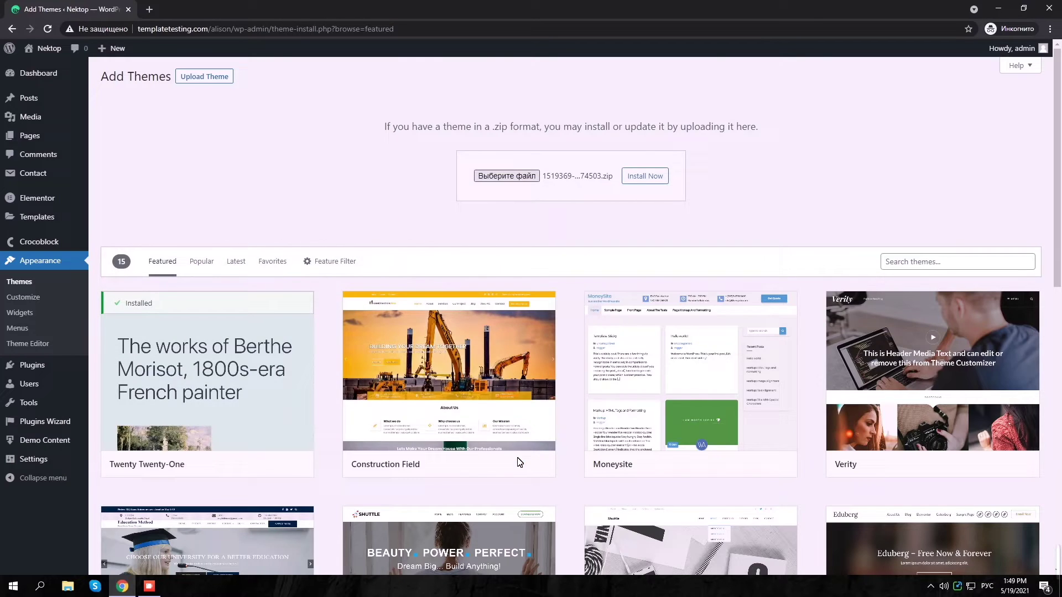
left_click(645, 176)
Highlight the missing style.css error text, then clear the selection.
left_click_drag(102, 151, 173, 156)
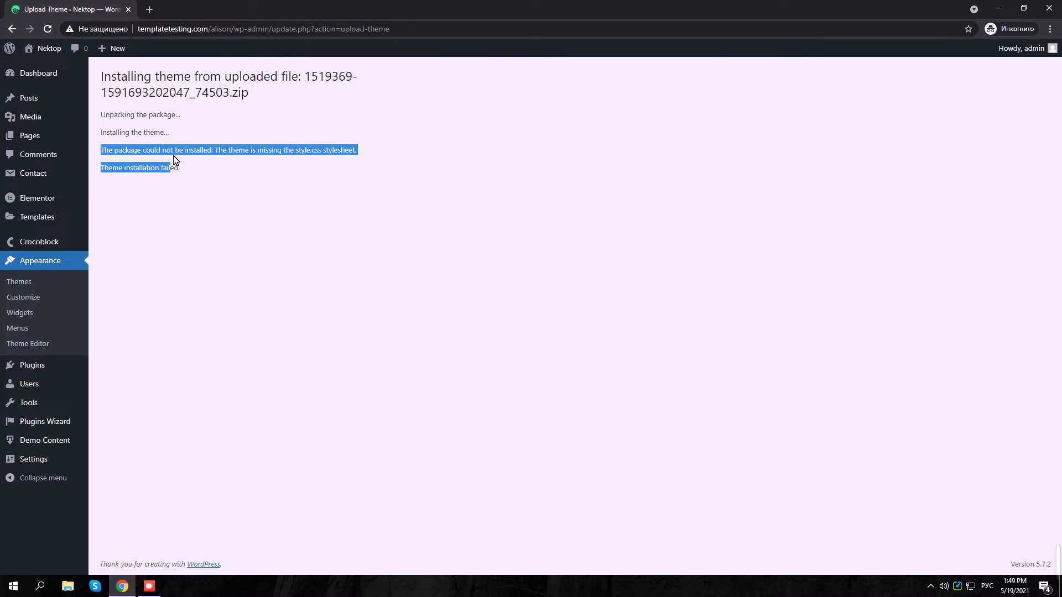
left_click(250, 232)
left_click(250, 231)
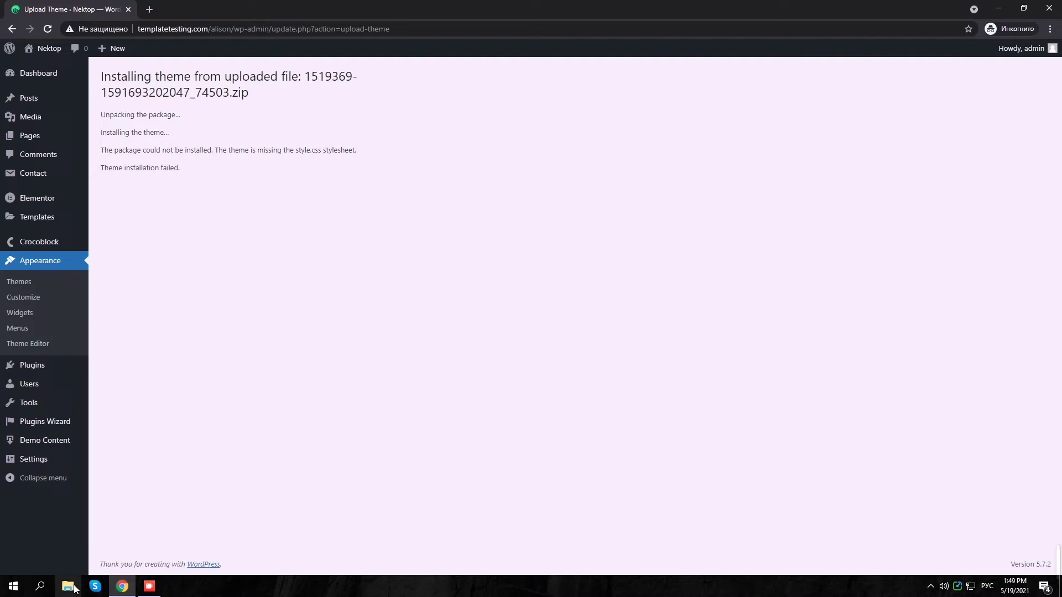
Restore the browser down and open the downloaded archive's theme folder in WinRAR.
left_click(1023, 8)
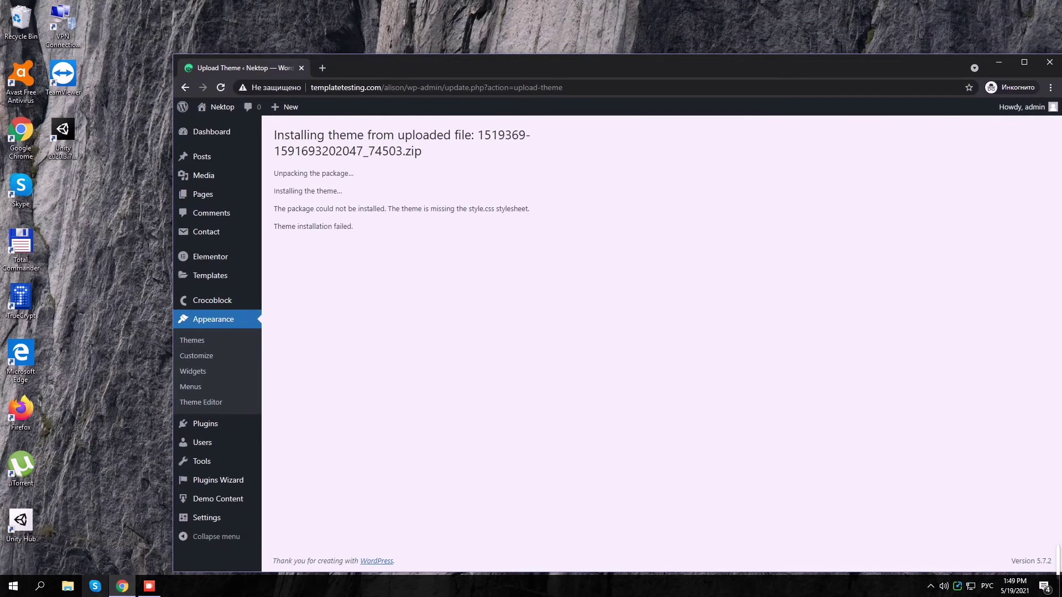
left_click(74, 588)
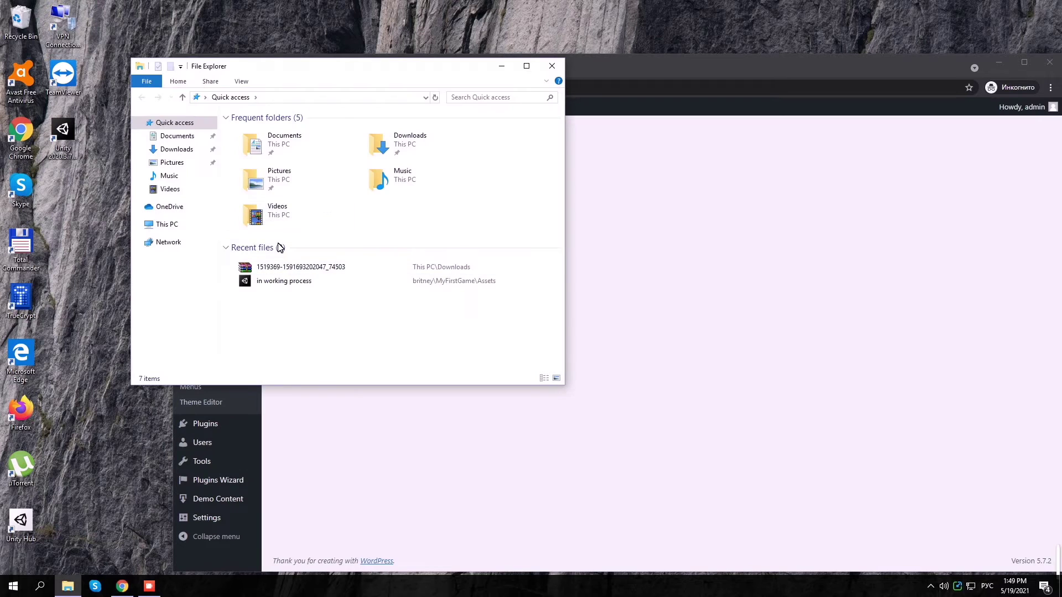
double_click(291, 267)
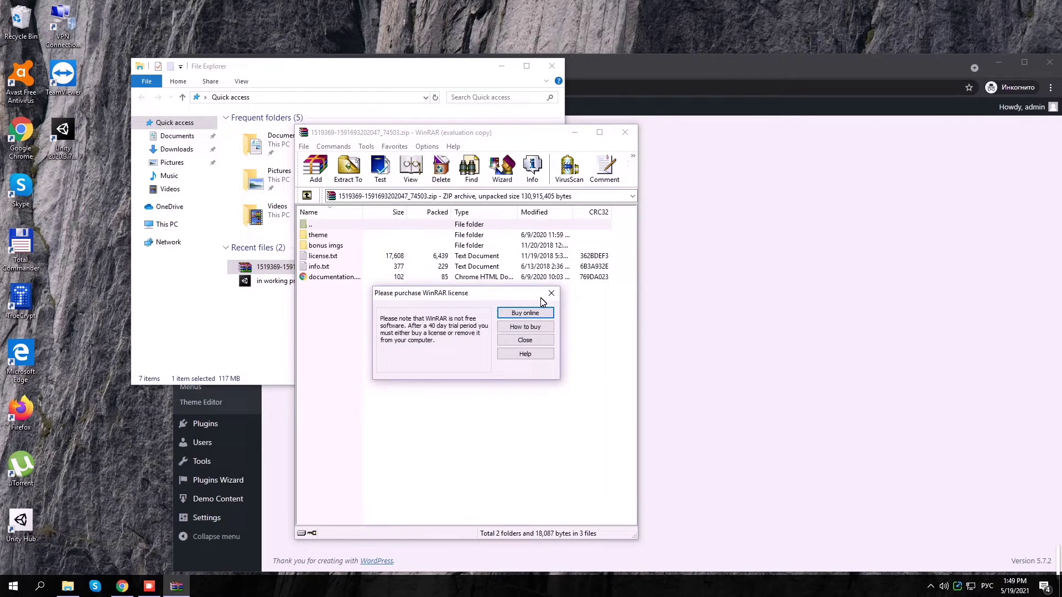
left_click(556, 288)
left_click(338, 238)
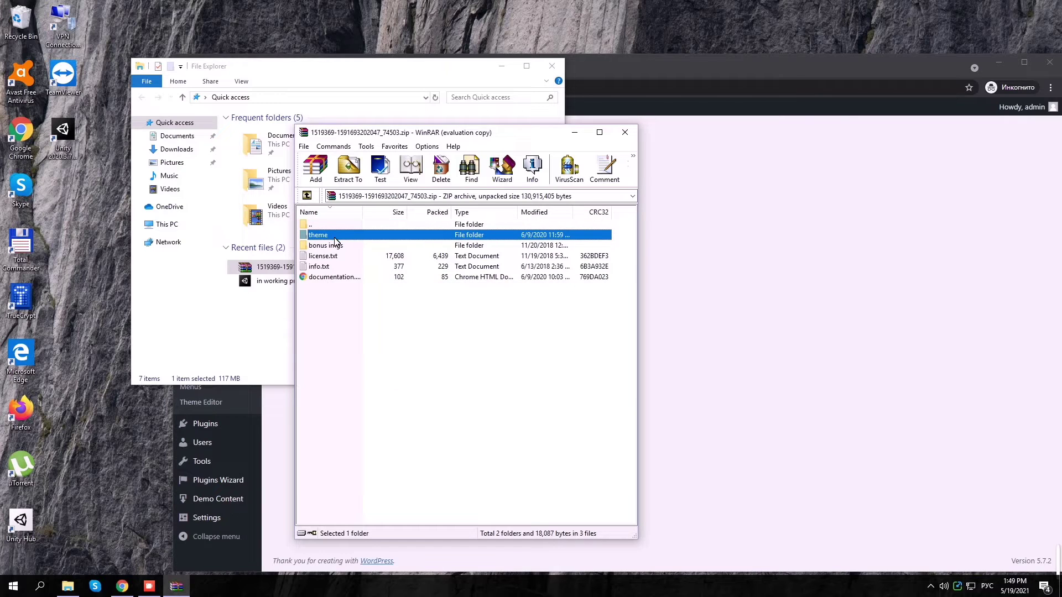
double_click(336, 237)
Drag skillum.zip and kava.zip from the archive onto the desktop and close WinRAR.
left_click(333, 247)
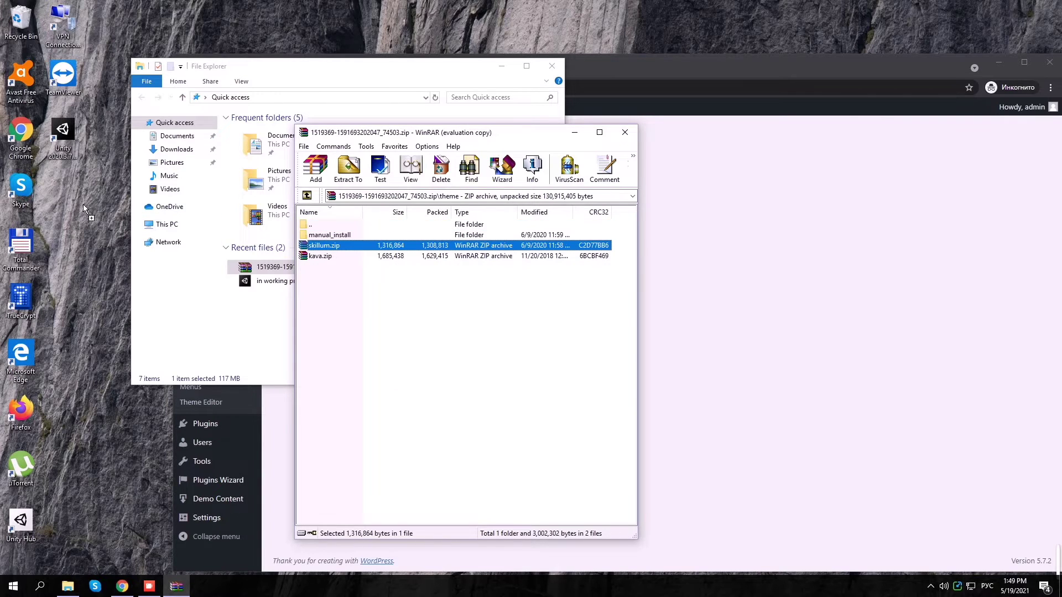
left_click_drag(69, 206, 63, 193)
left_click_drag(363, 258, 247, 253)
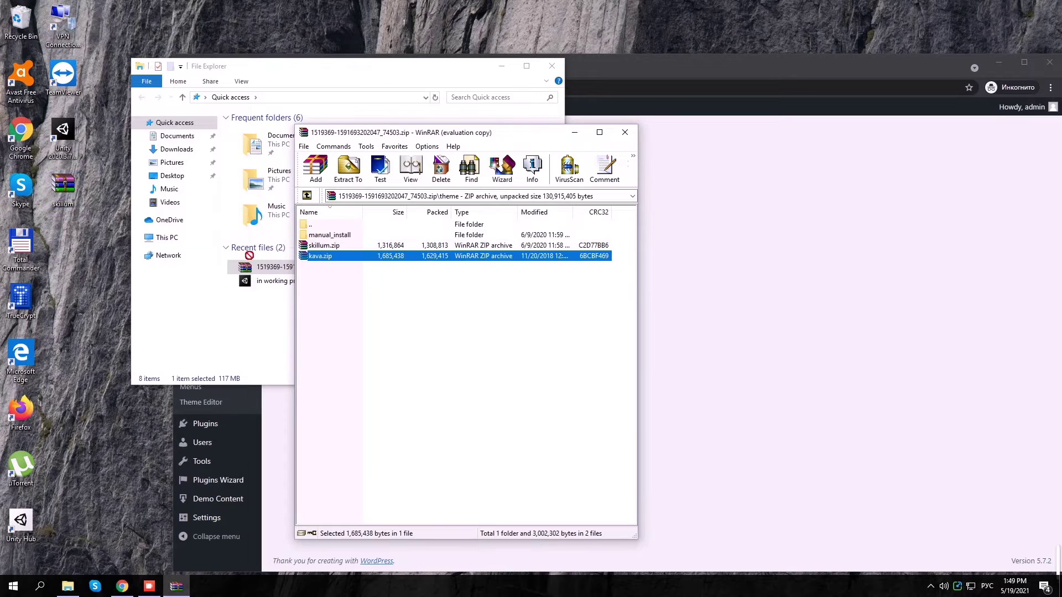
left_click_drag(86, 242, 83, 244)
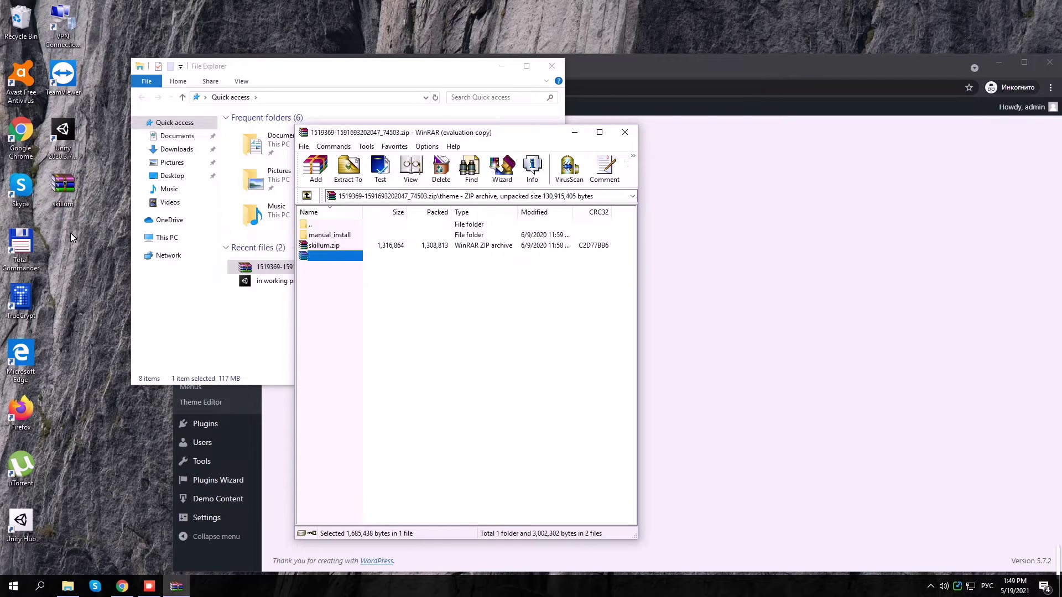
left_click(625, 133)
Attach kava.zip from the desktop to the WordPress theme upload form.
left_click(553, 69)
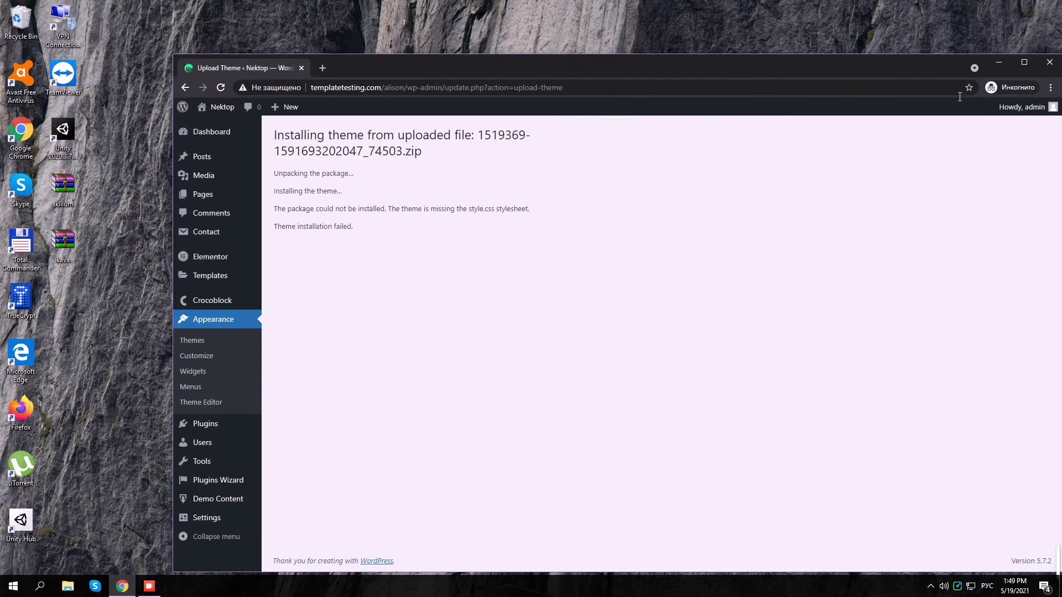
left_click_drag(799, 69, 785, 42)
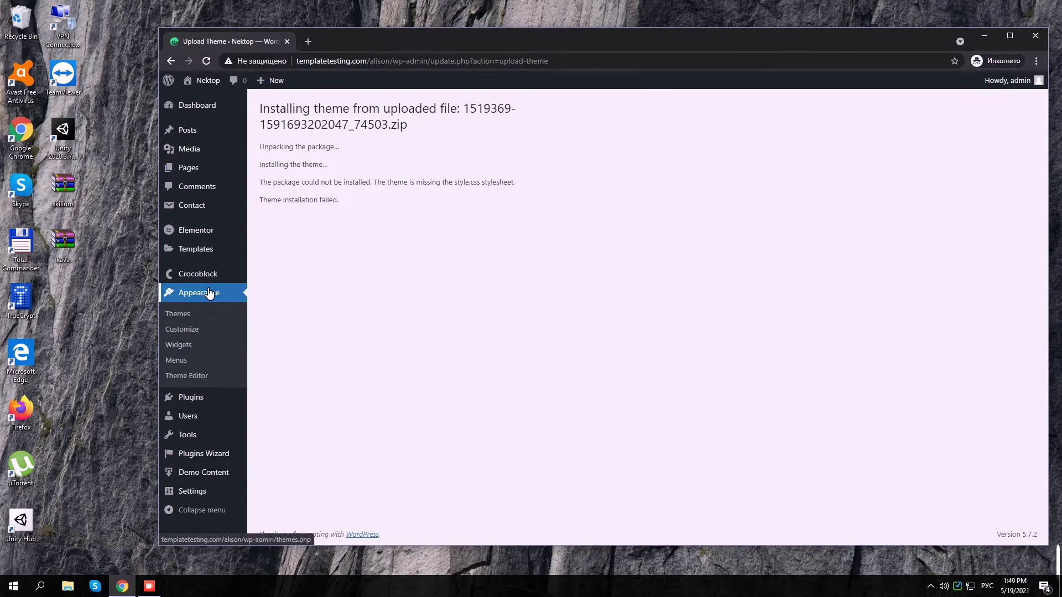
left_click(177, 316)
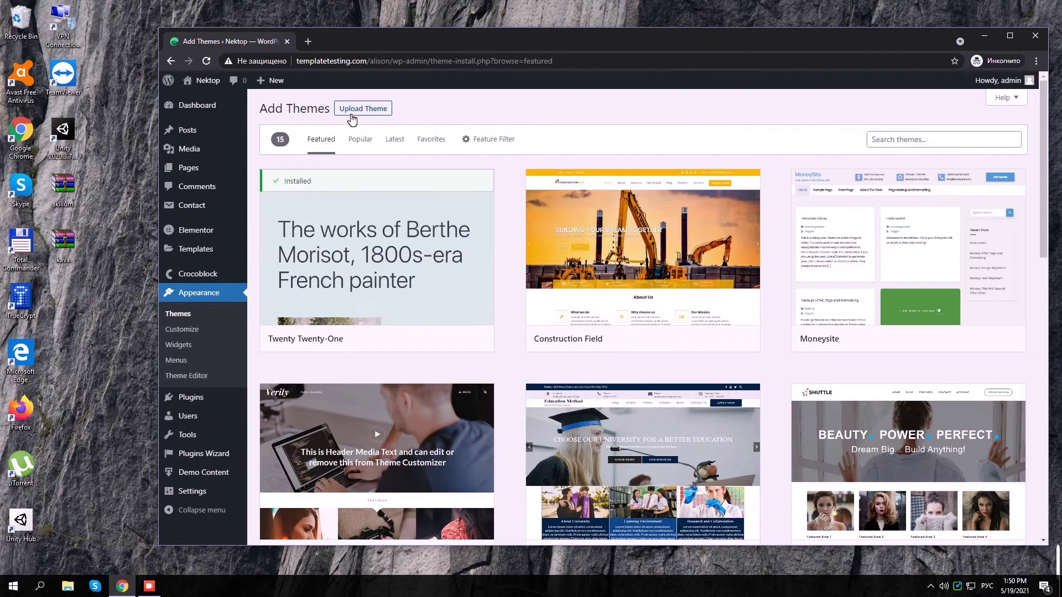
left_click(352, 116)
left_click_drag(59, 250, 635, 210)
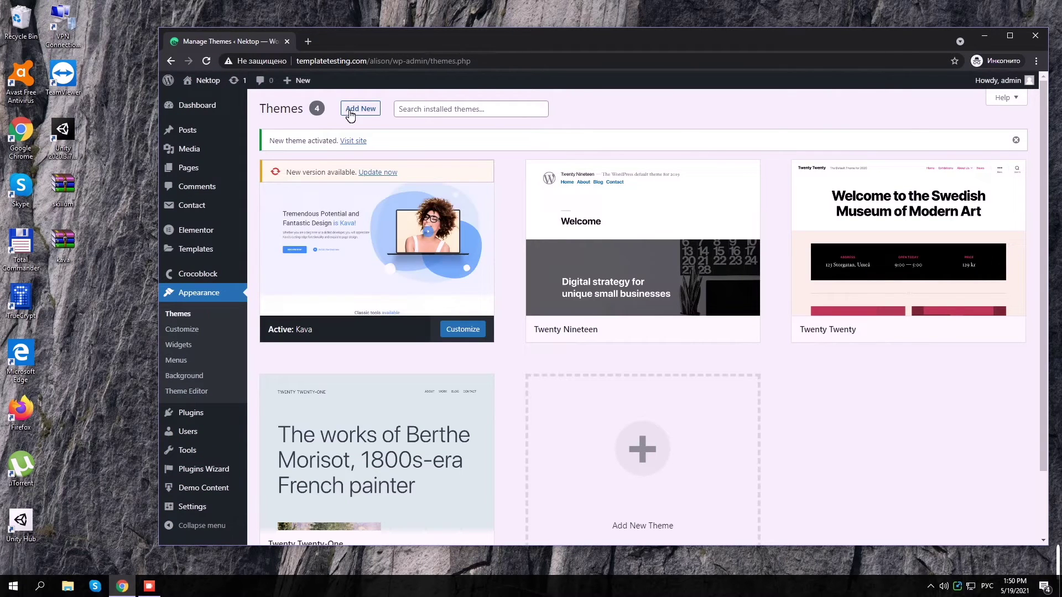
Upload skillum.zip from the desktop as a theme and install it.
left_click(355, 116)
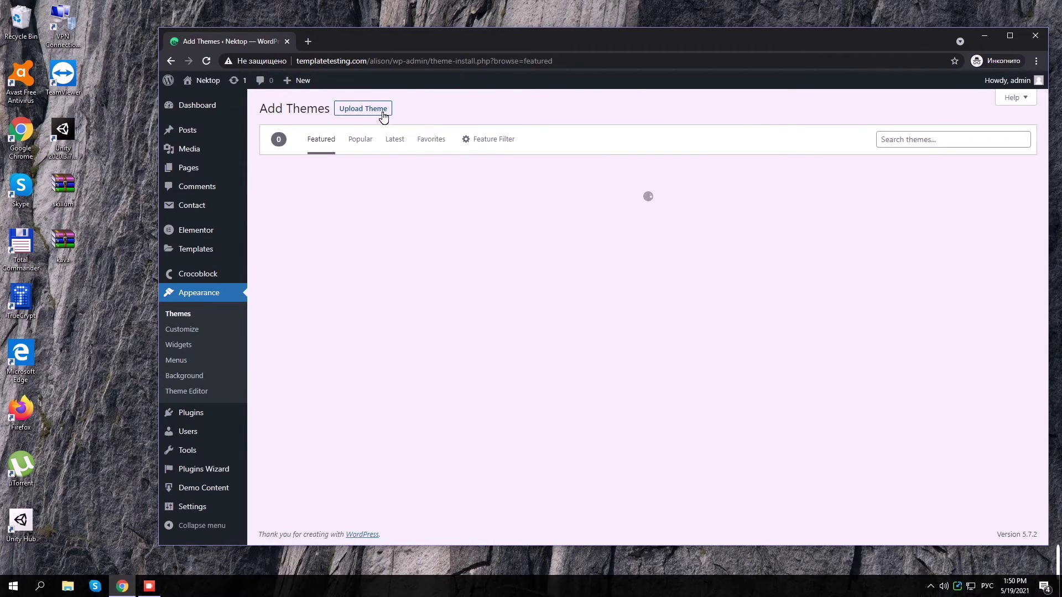
left_click(384, 116)
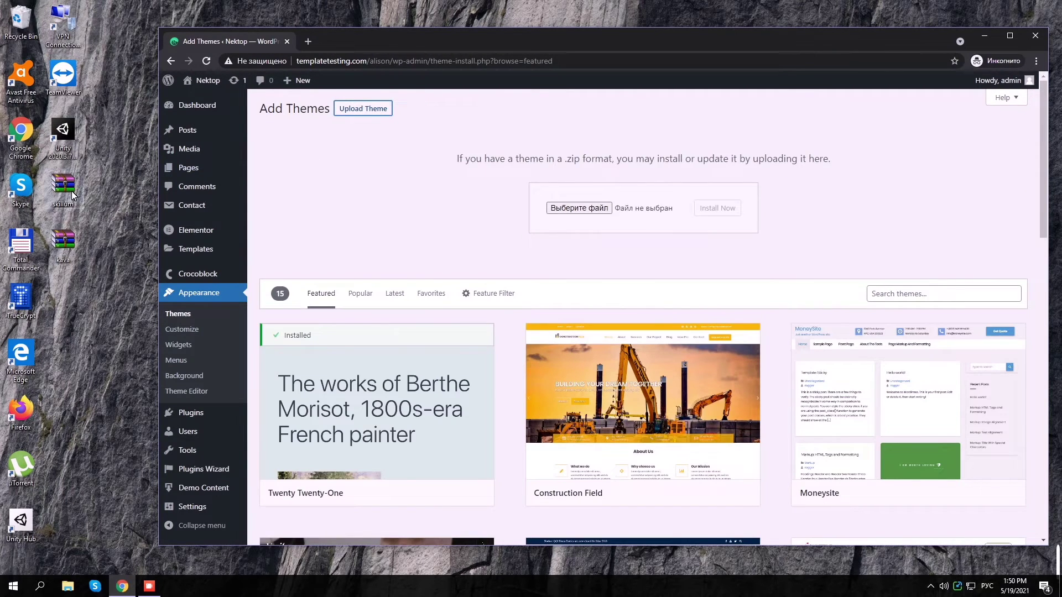
left_click_drag(71, 190, 651, 209)
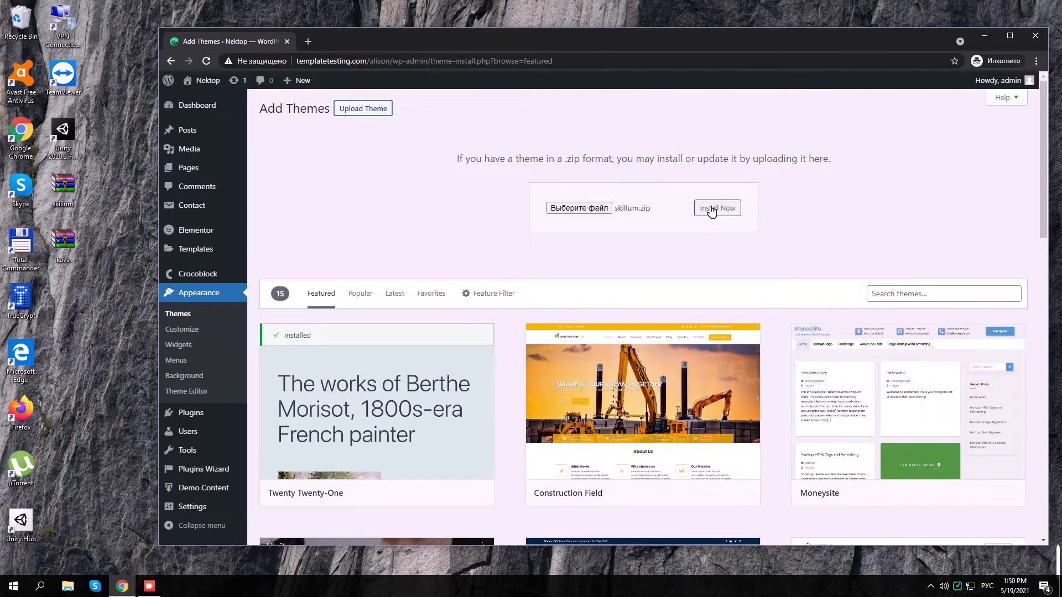
left_click(712, 210)
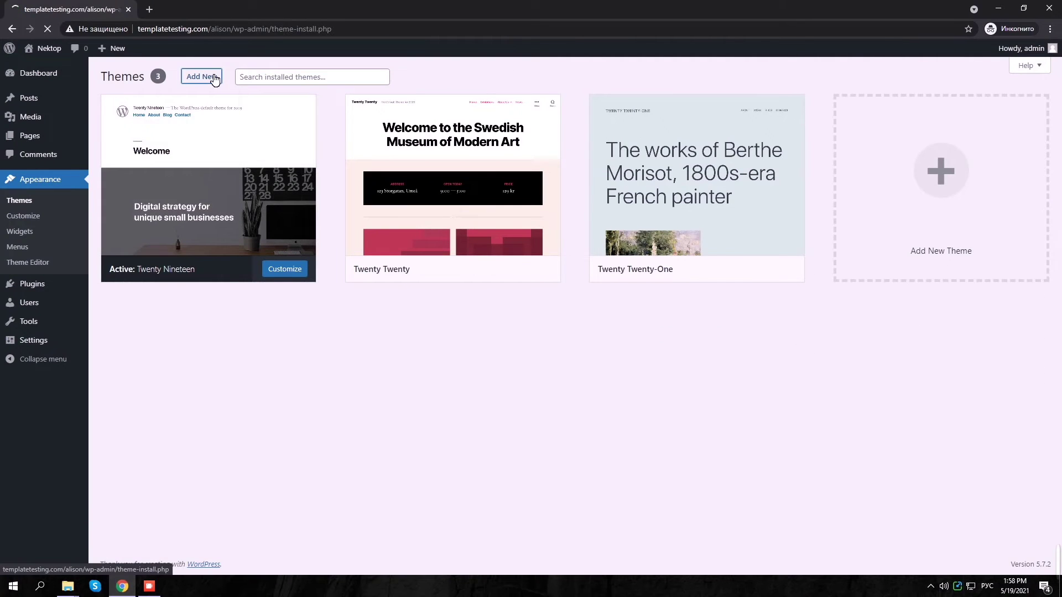
Attempt installing m2-theme-wizard.zip as a theme, then go to the Plugins page.
left_click(219, 79)
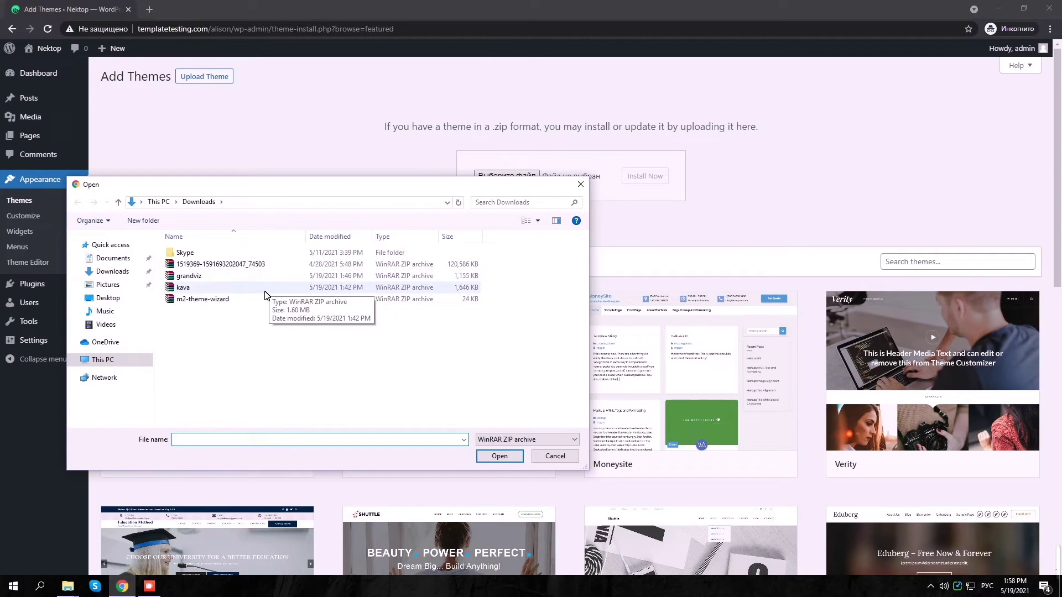
left_click(263, 299)
left_click(501, 457)
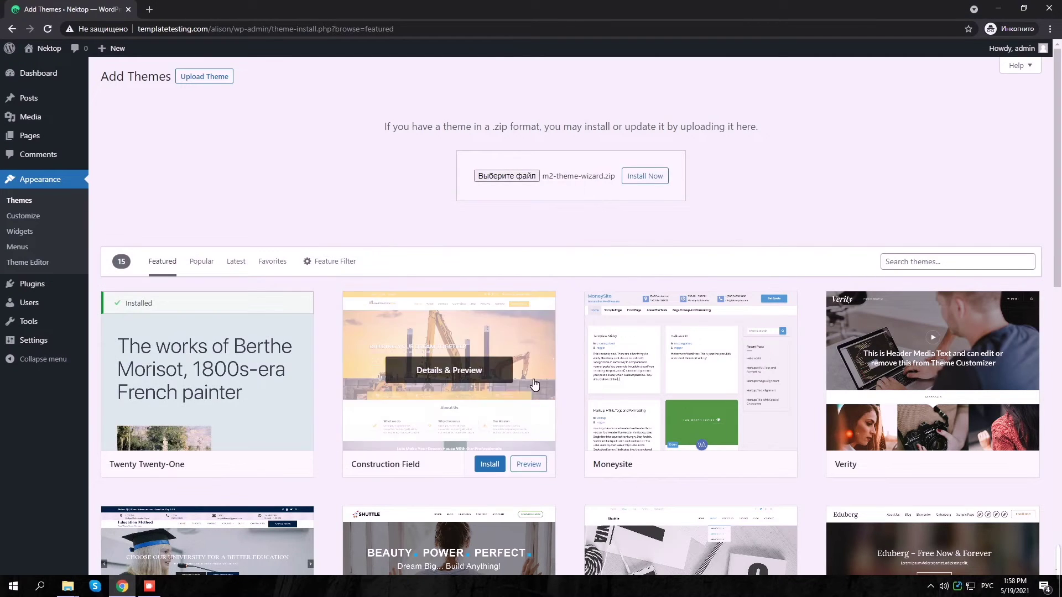
left_click(653, 180)
left_click(82, 286)
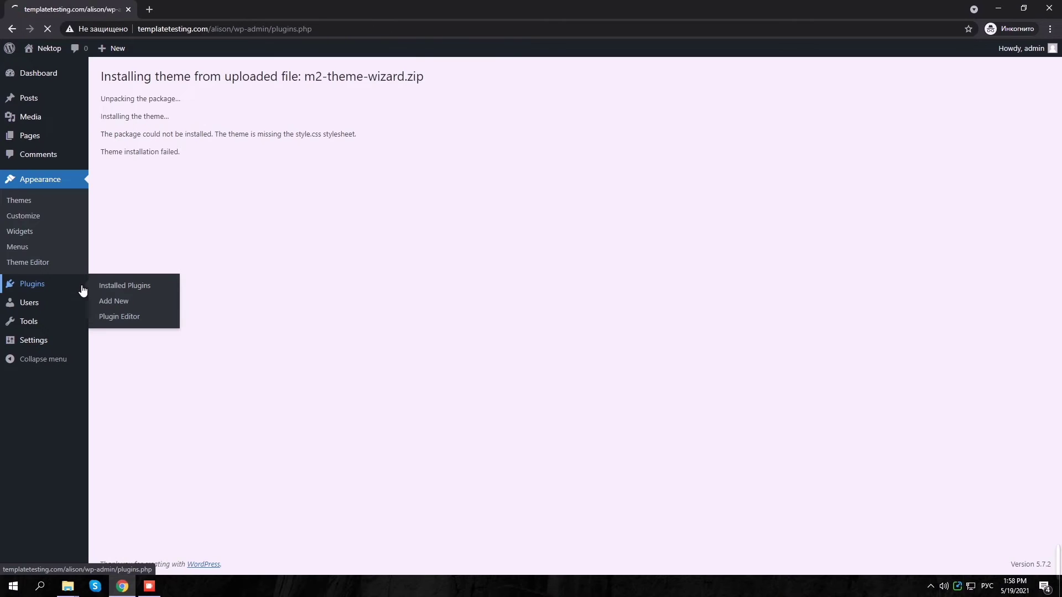
Upload m2-theme-wizard.zip as a plugin, install it and activate it.
left_click(164, 81)
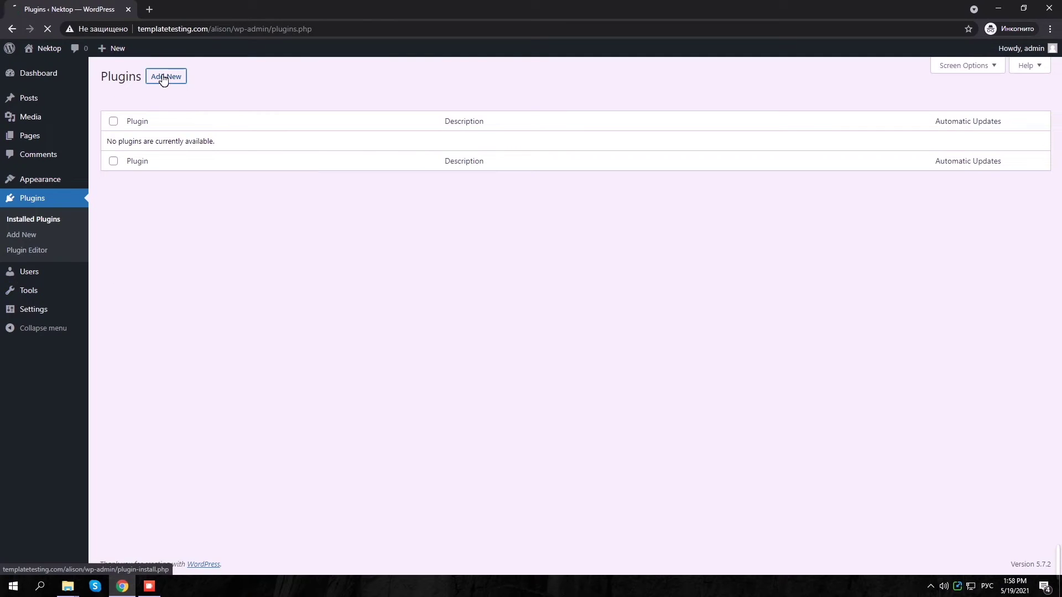
left_click(221, 83)
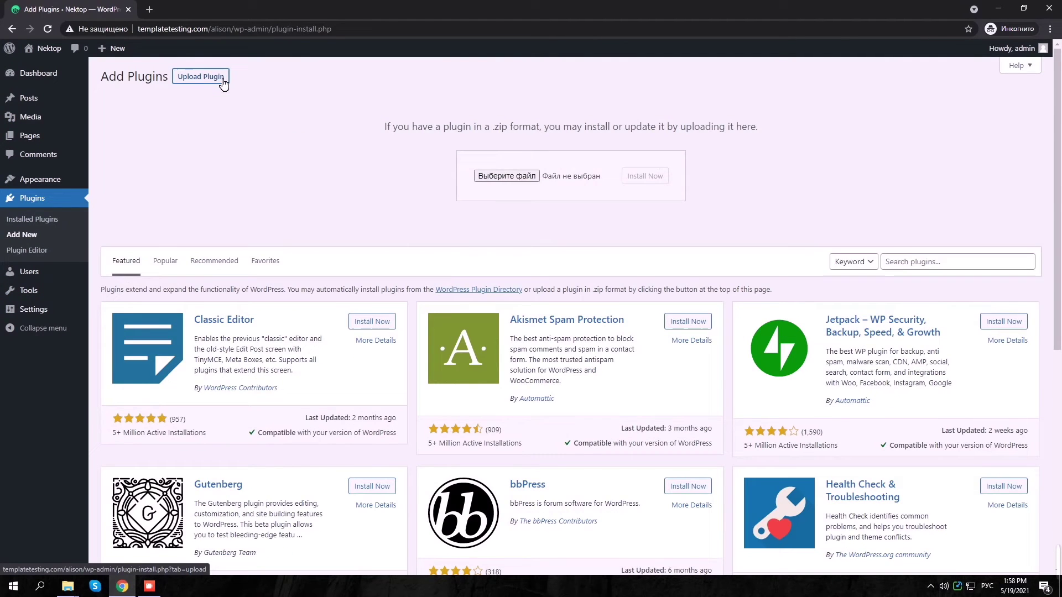
left_click(508, 177)
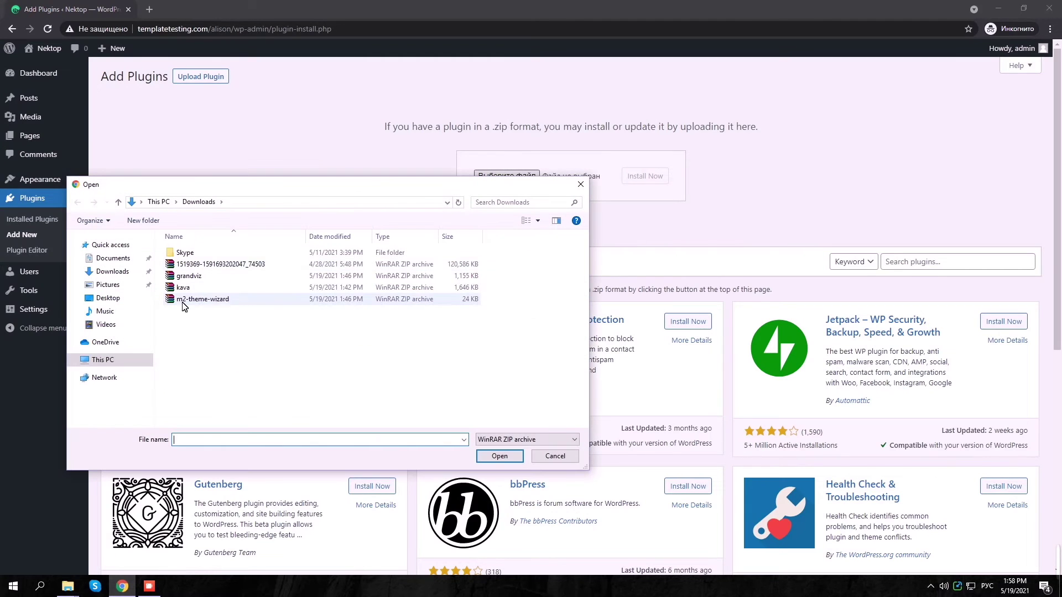
left_click(185, 301)
left_click(500, 456)
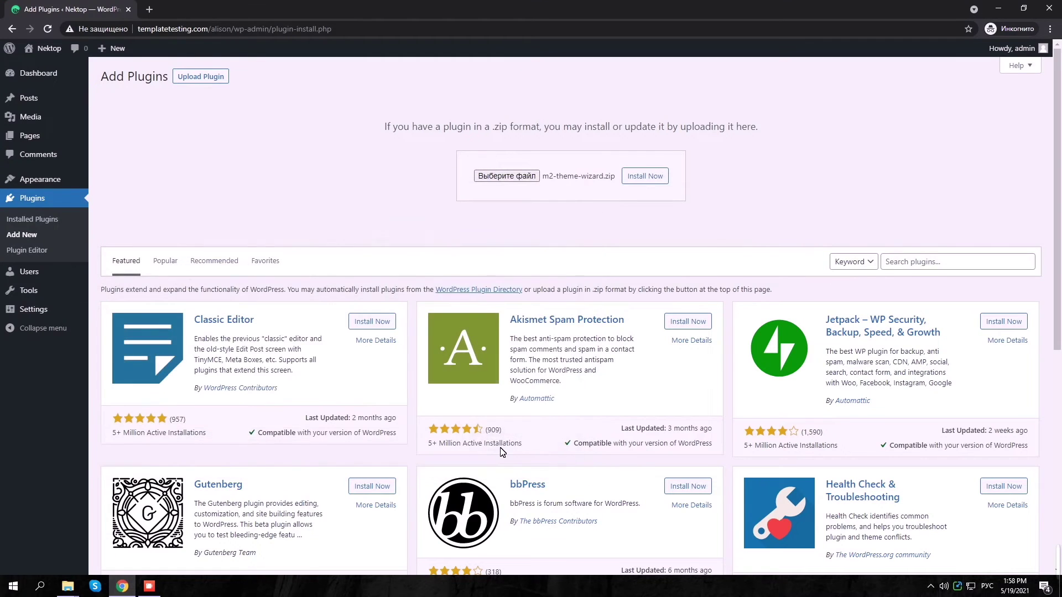
left_click(645, 177)
left_click(137, 159)
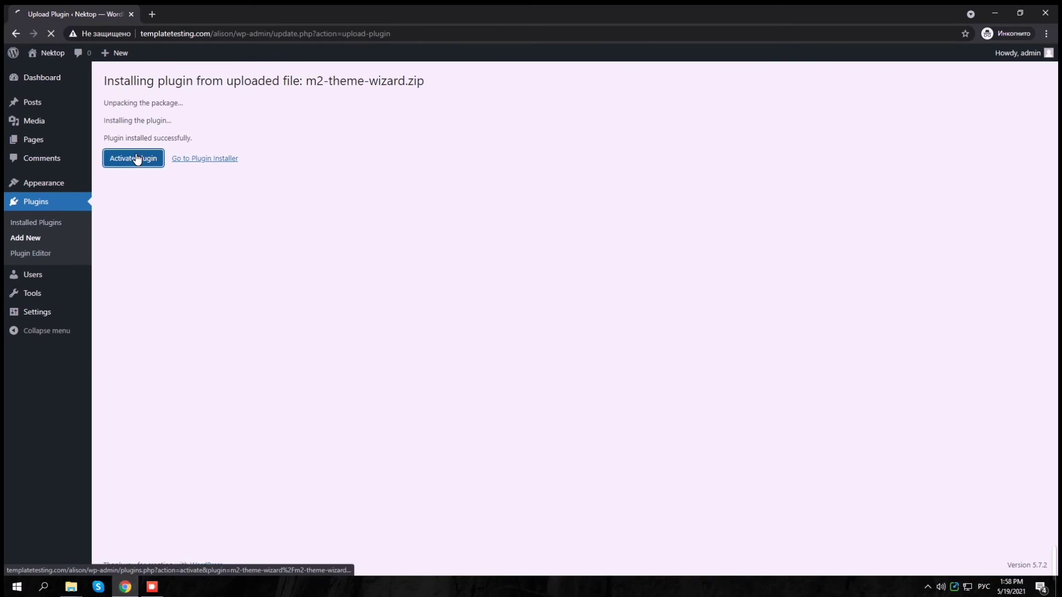
Fill the saved order ID, install Monstroid2 and choose the 'Use child theme' option.
left_click(135, 157)
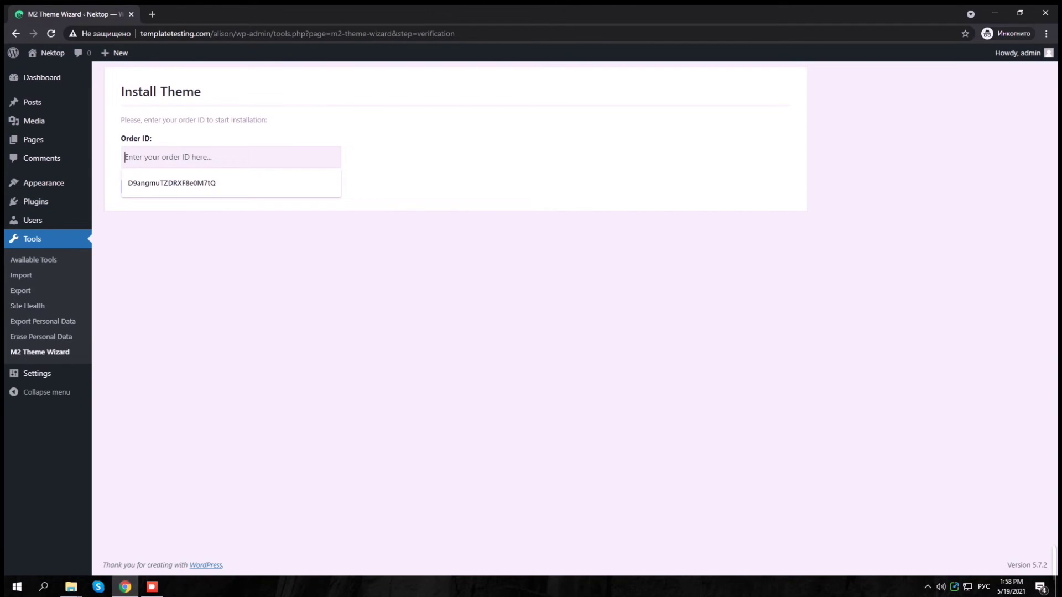
left_click(156, 183)
left_click(156, 188)
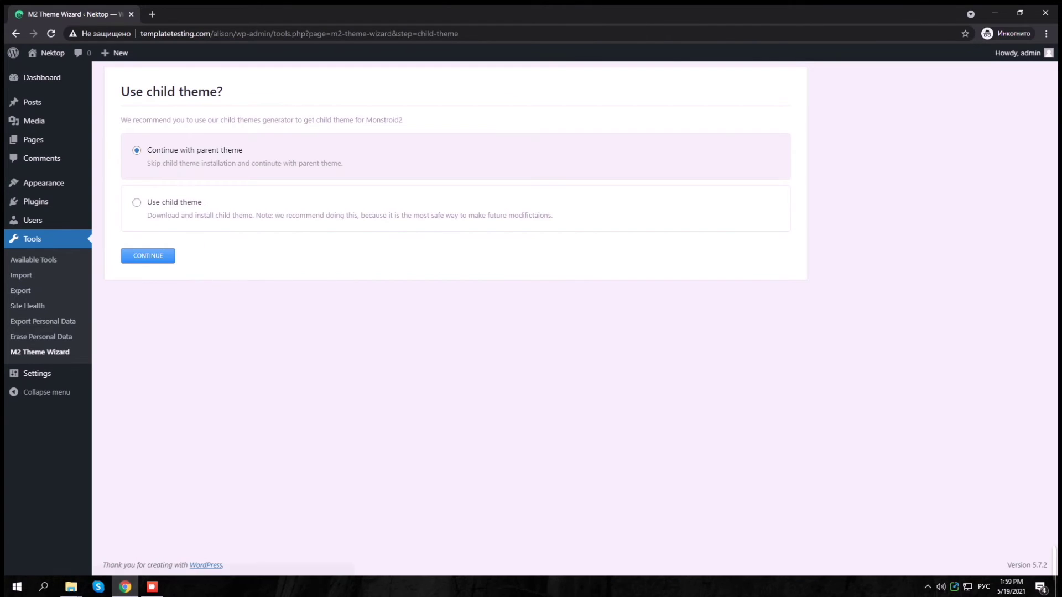
left_click(184, 218)
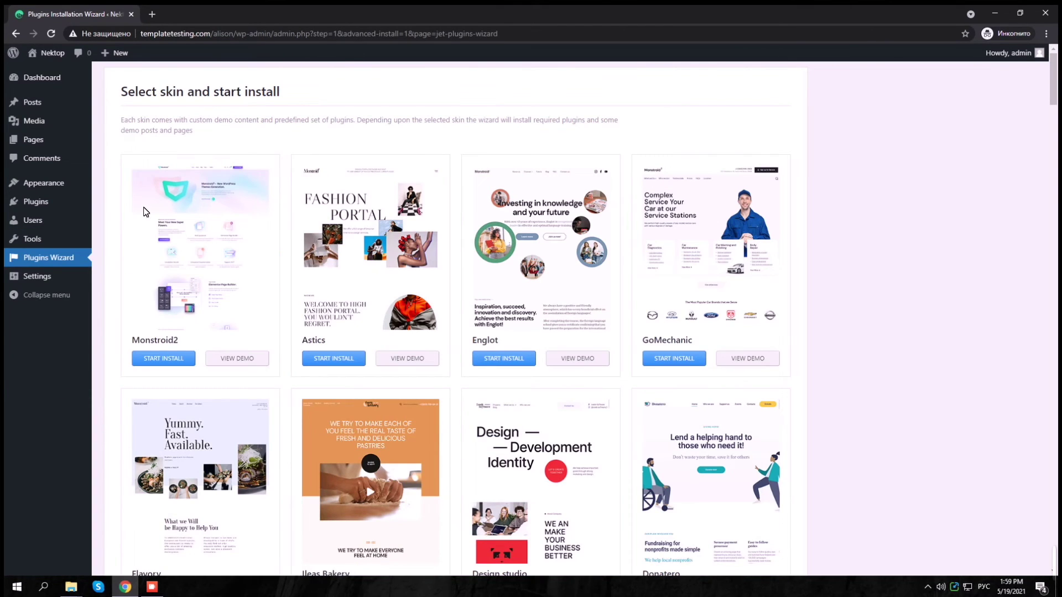
scroll(230, 345, "down", 3)
scroll(230, 345, "down", 1)
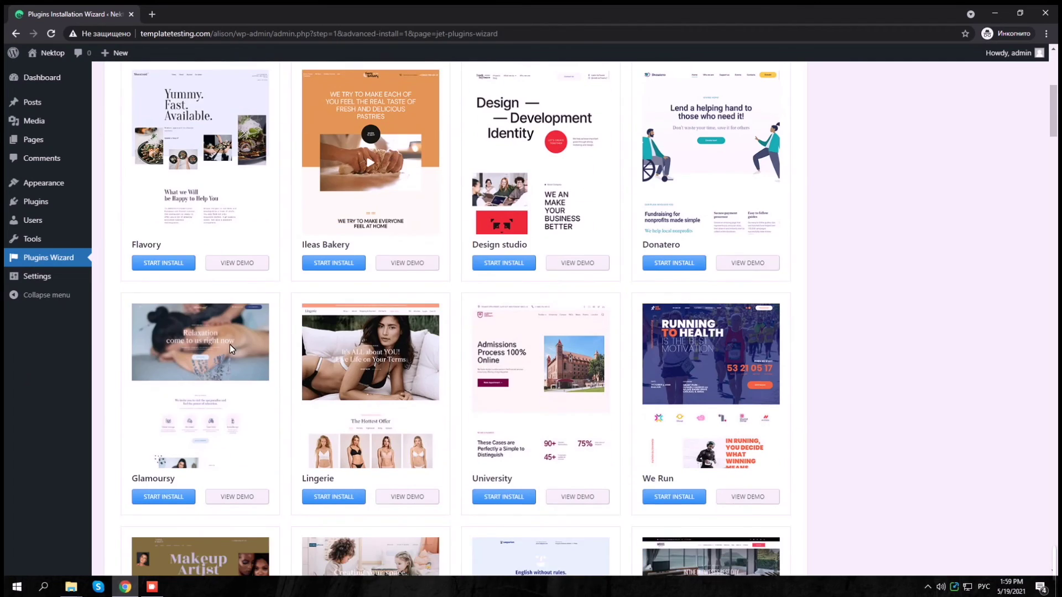
mouse_move(44, 183)
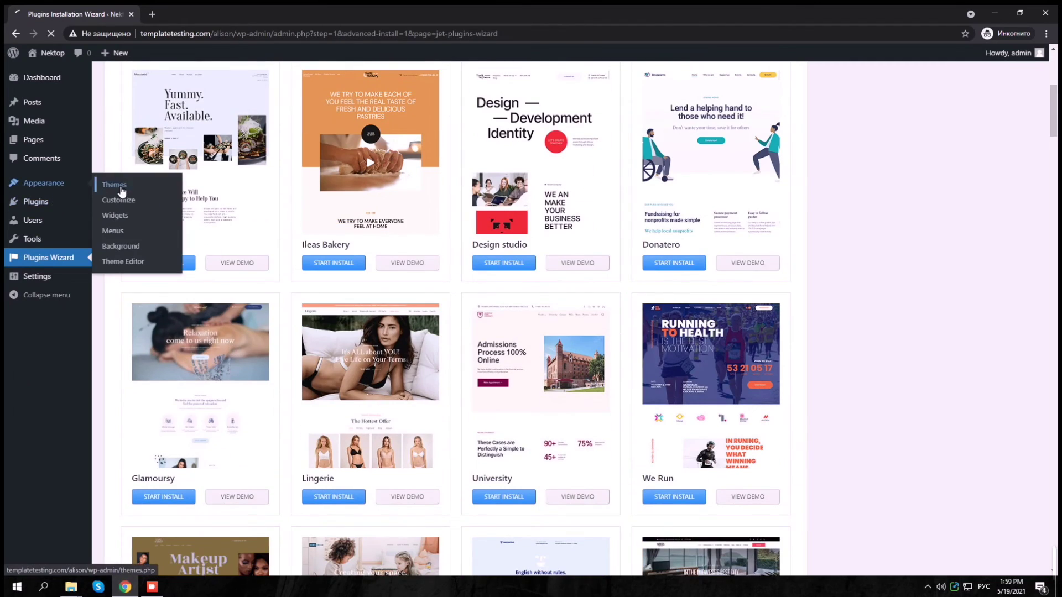
Go to Appearance > Themes to view the installed themes.
left_click(114, 185)
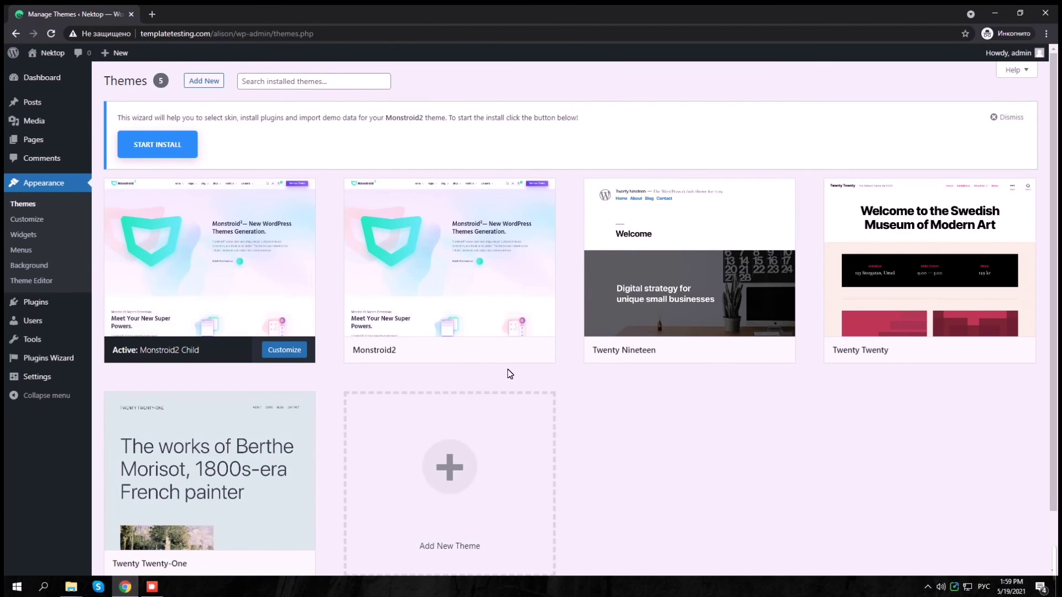